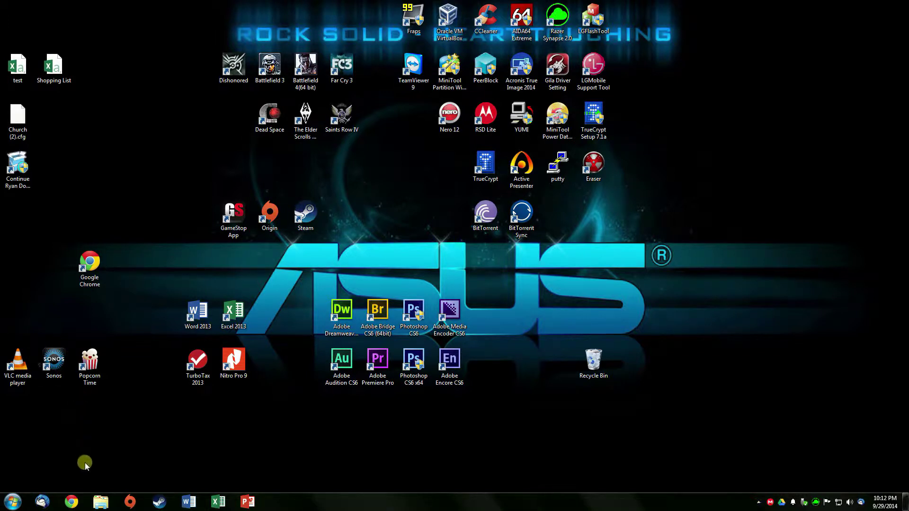
Step: Launch Chrome and bring up the locked profile's password prompt in User Manager
left_click(79, 495)
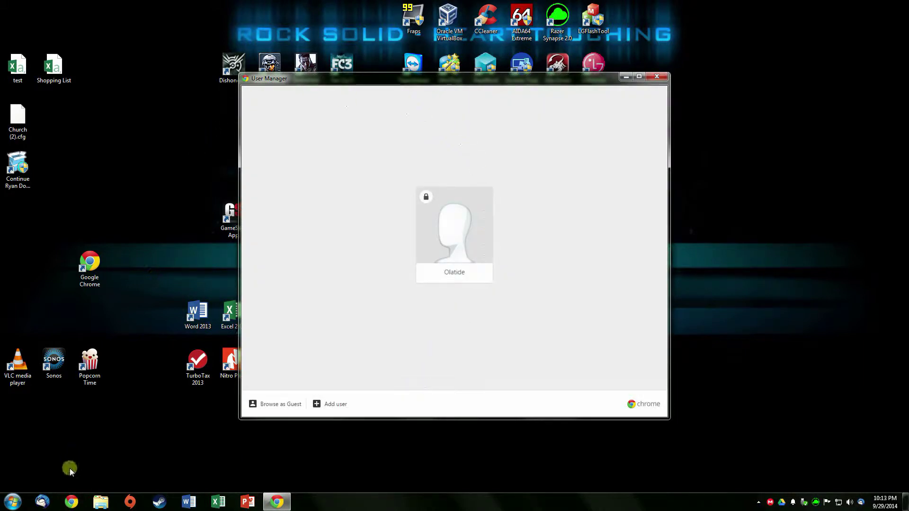
left_click(656, 79)
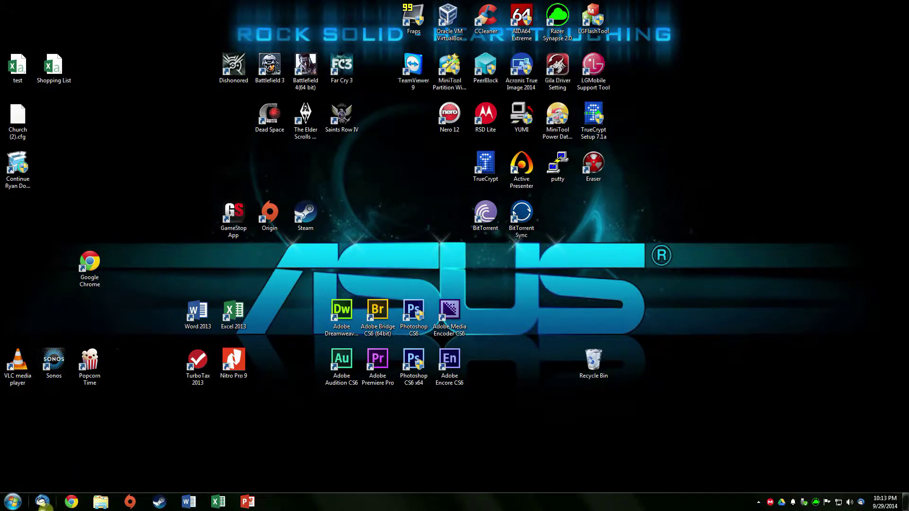
left_click(73, 501)
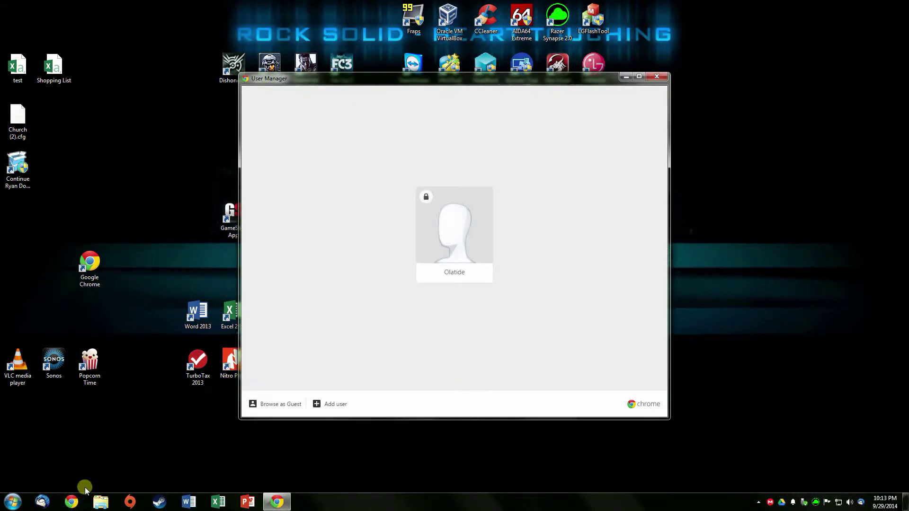
left_click(474, 274)
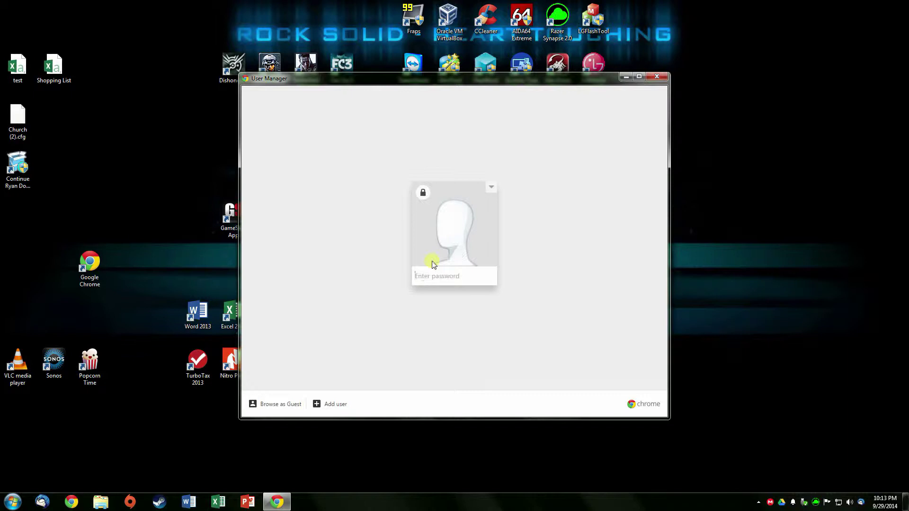
left_click(404, 341)
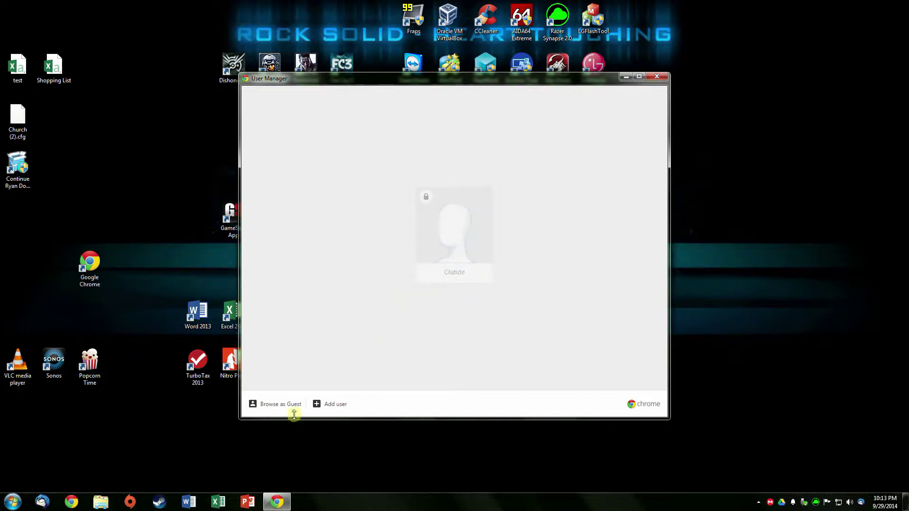
left_click(454, 274)
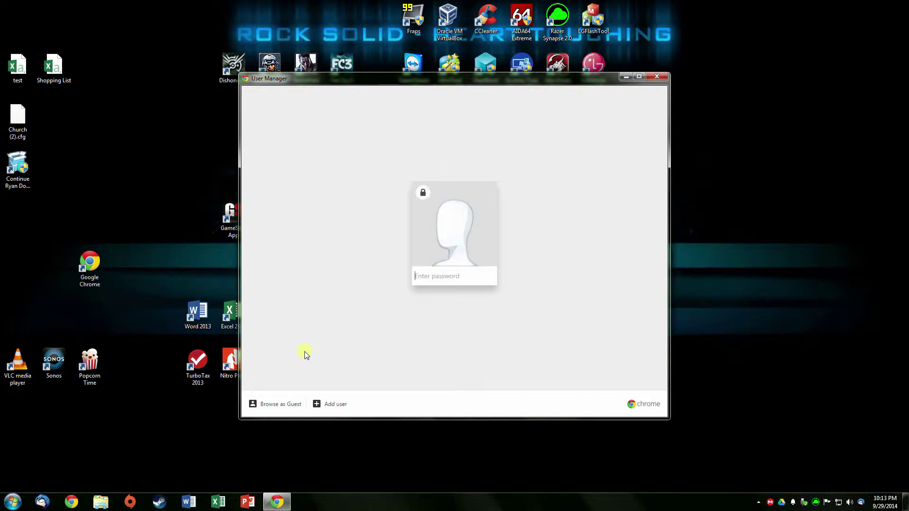
Step: Enter the profile password to unlock Chrome, then open a new tab
type("••")
key("BackSpace")
key("BackSpace")
type("••••••••••••")
key("Return")
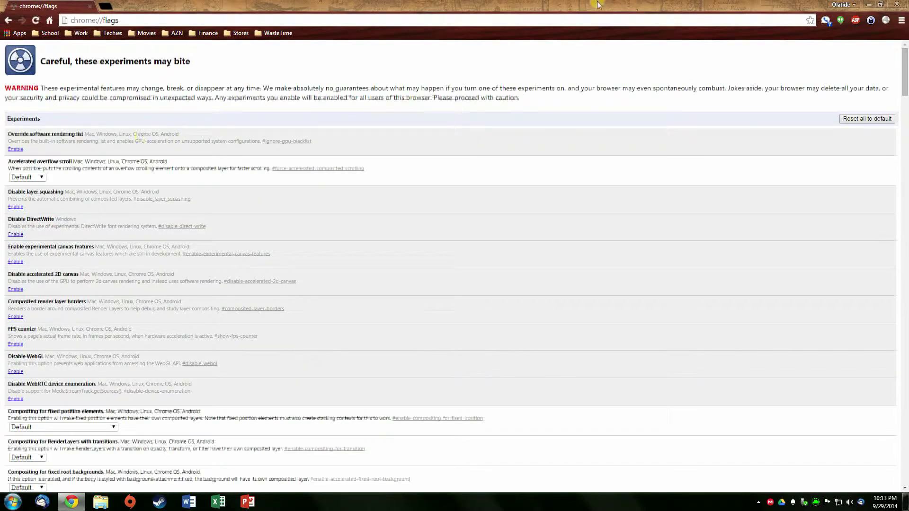
left_click(104, 7)
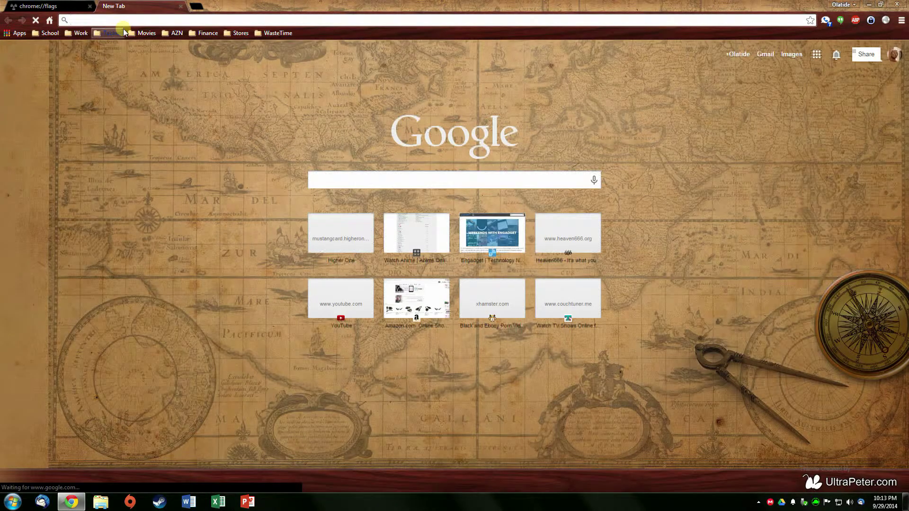
Step: Reload chrome://flags and search the page for 'profi'
middle_click(137, 6)
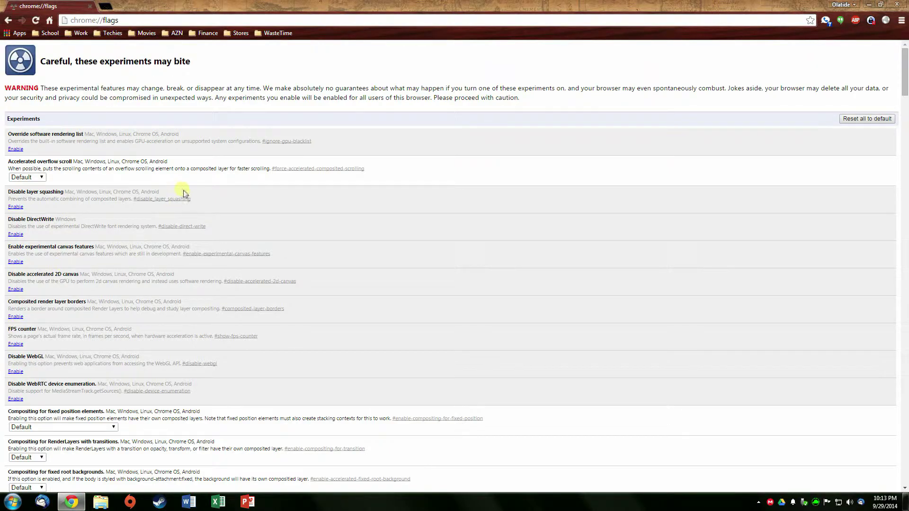
left_click(114, 21)
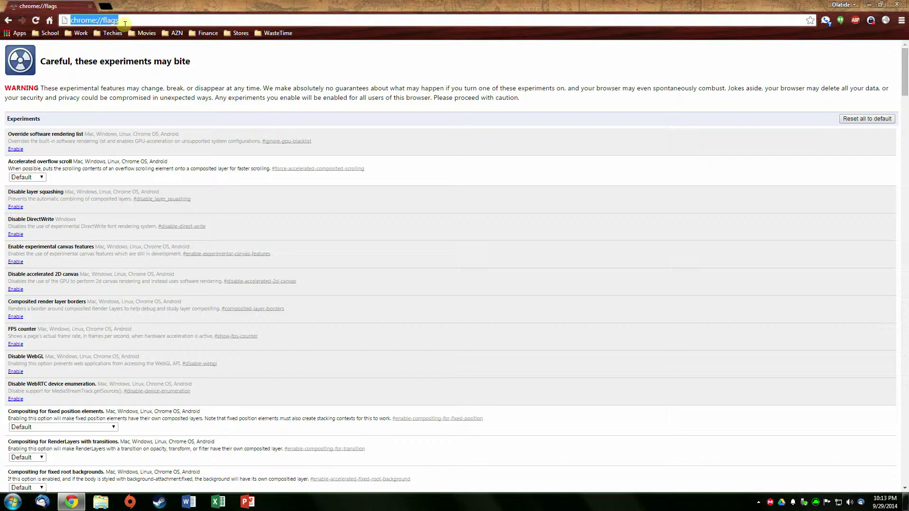
type("chrome")
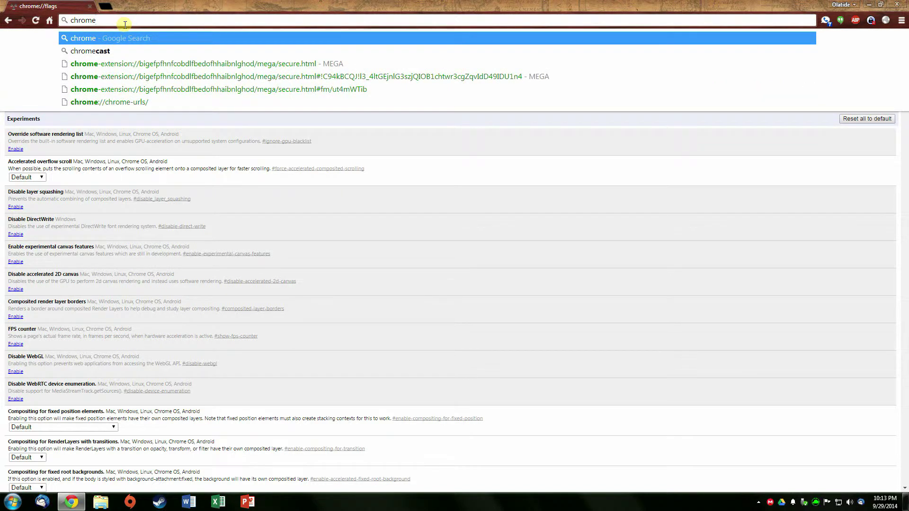
type(":")
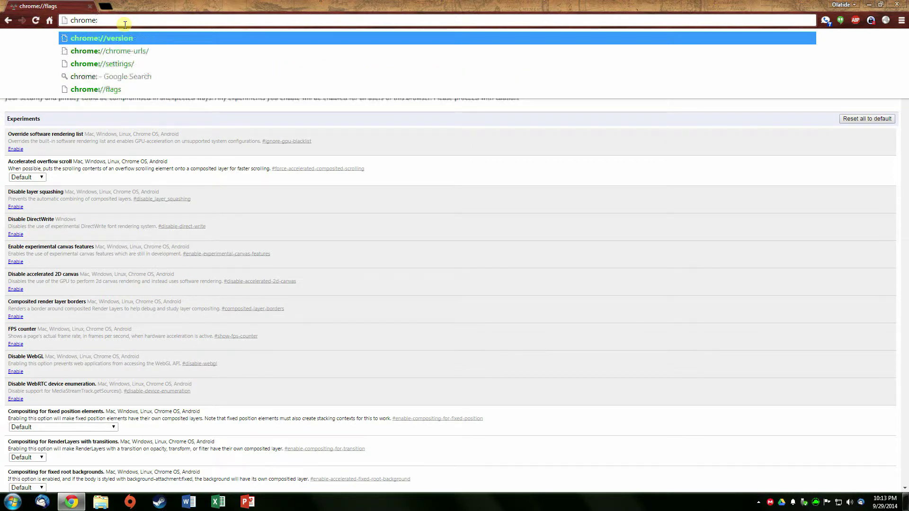
type("//flags")
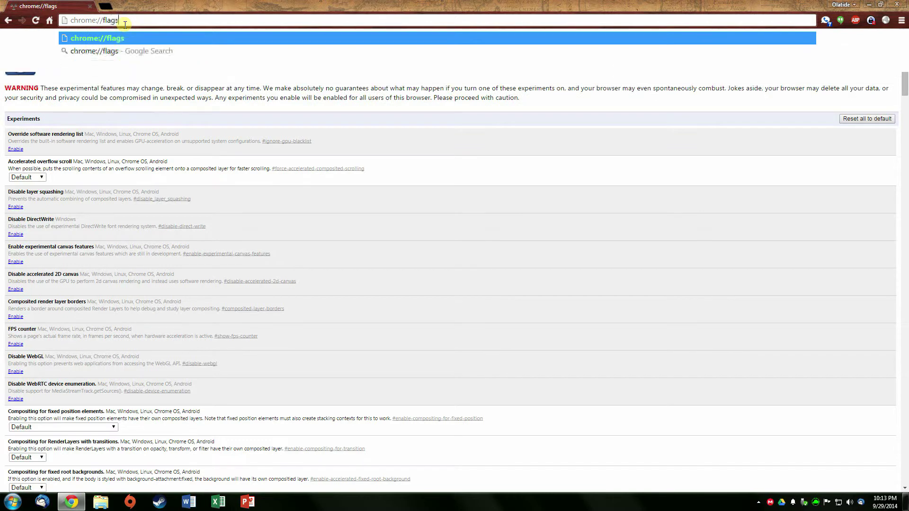
key("Return")
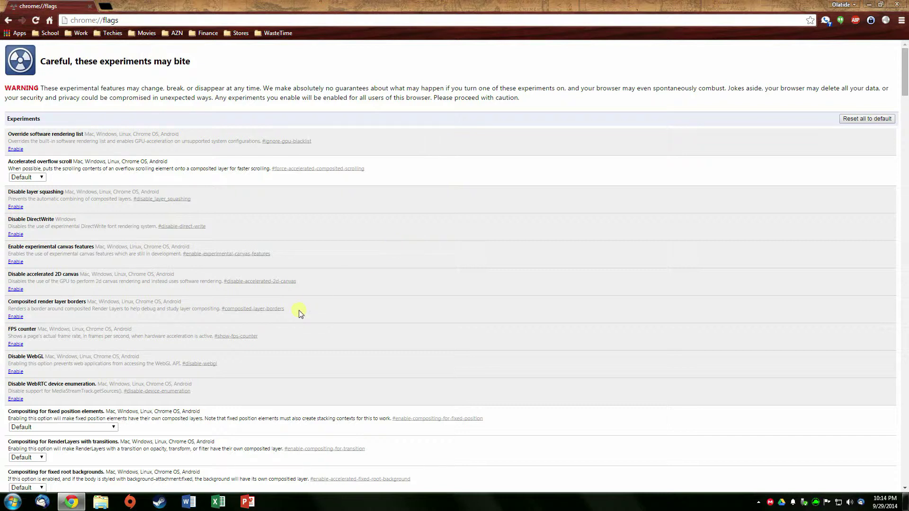
key("ctrl+f")
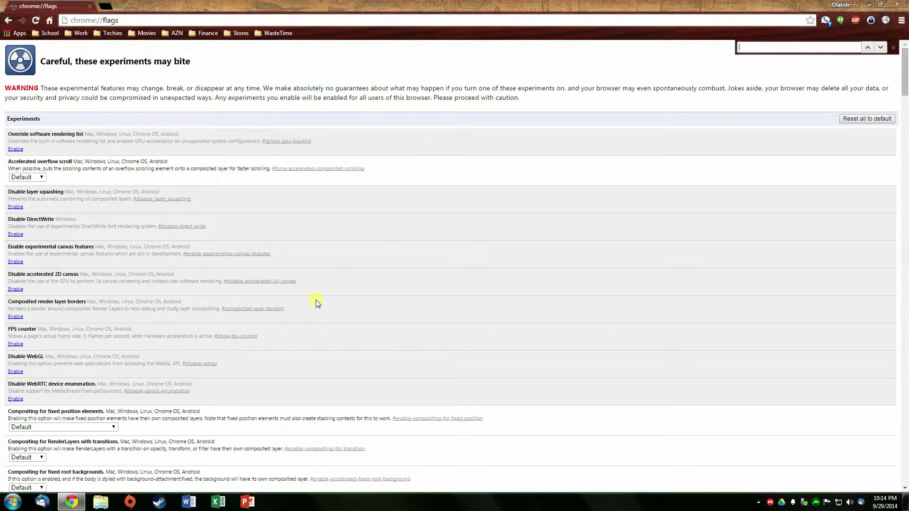
type("profi")
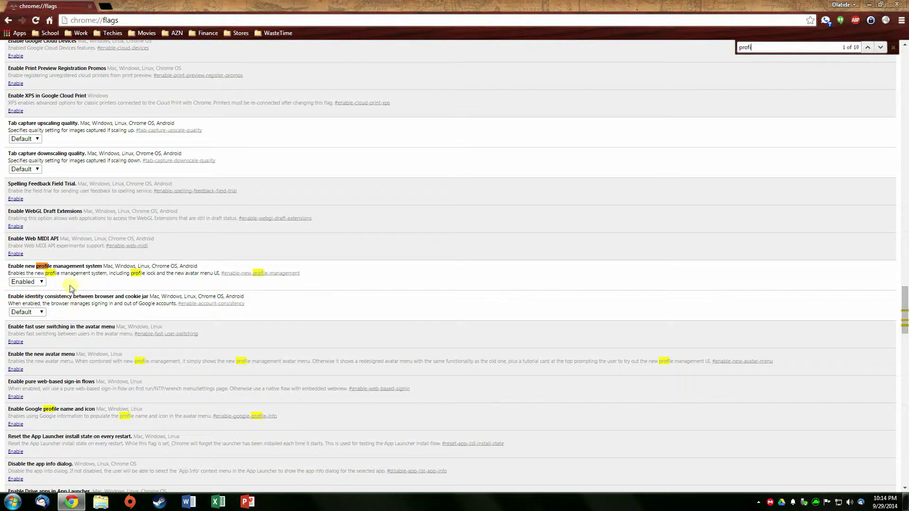
Step: Set the 'Enable new profile management system' flag to Enabled
left_click(35, 284)
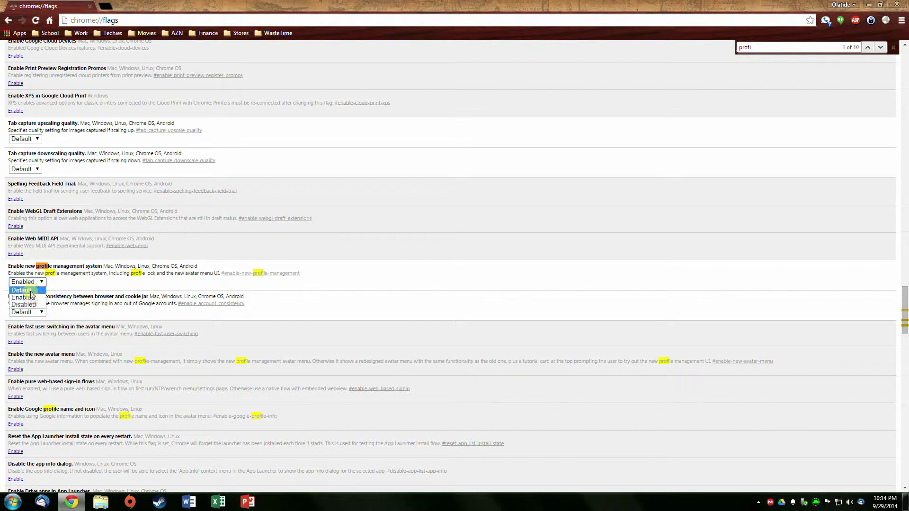
left_click(30, 291)
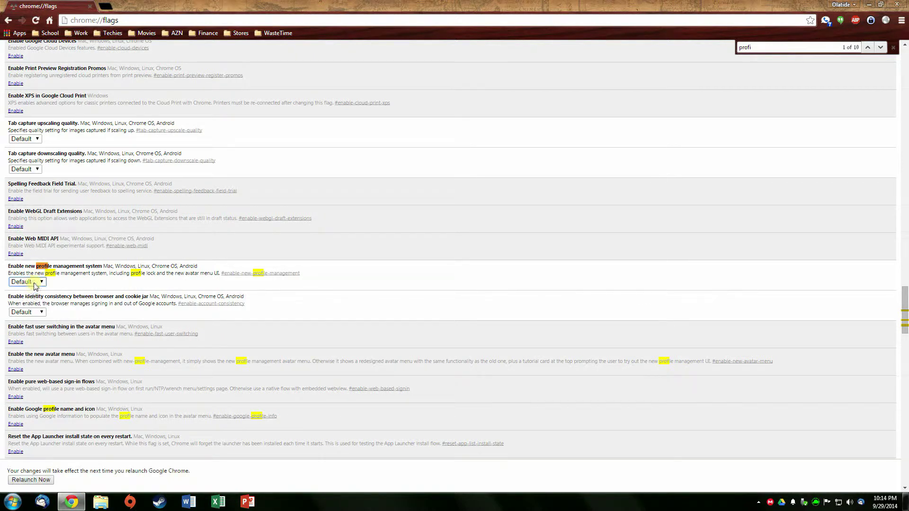
left_click(33, 282)
left_click(34, 298)
left_click(852, 5)
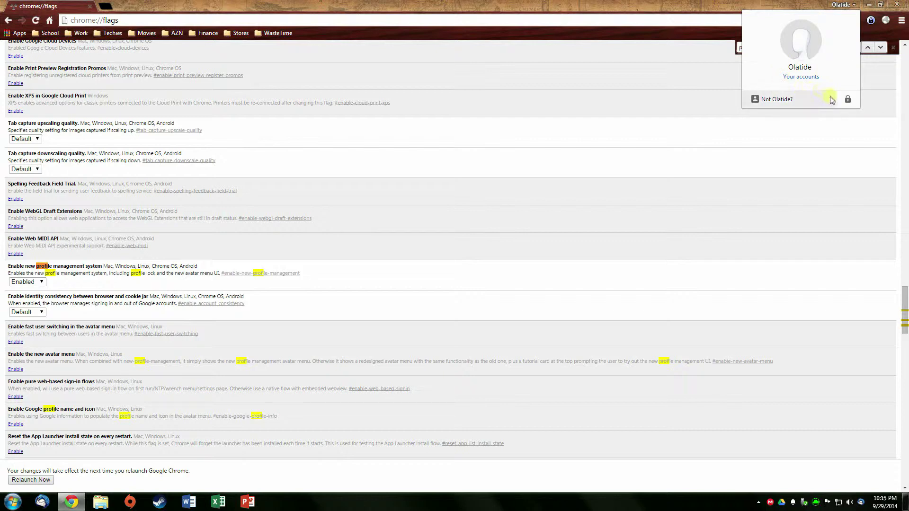
Step: Lock the profile from the avatar menu, closing the browser
left_click(848, 99)
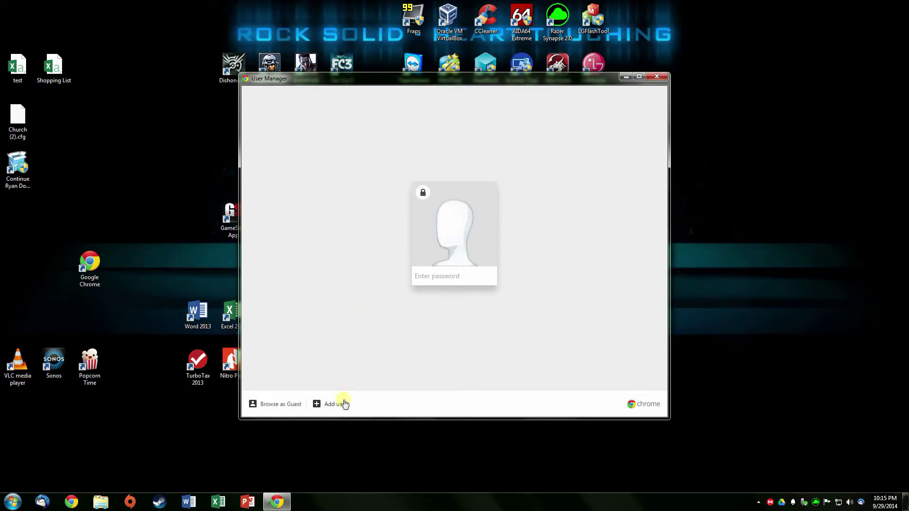
left_click(290, 404)
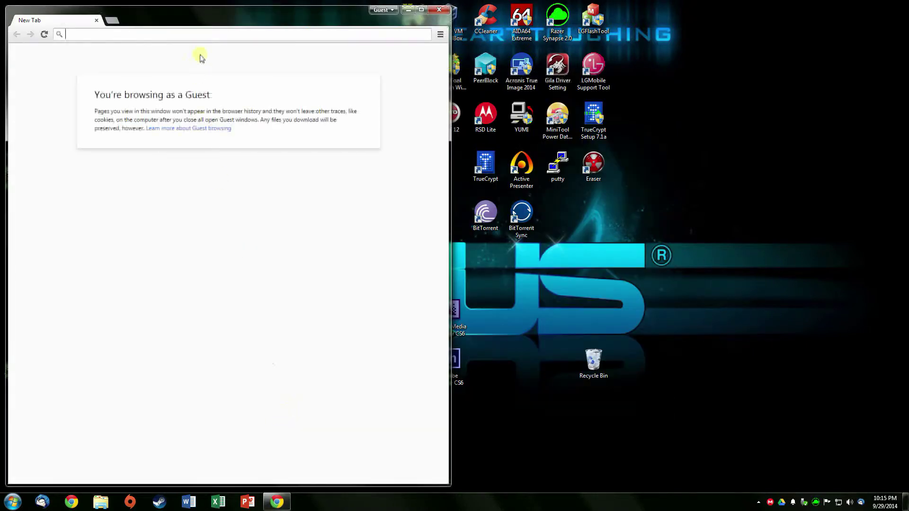
left_click(440, 34)
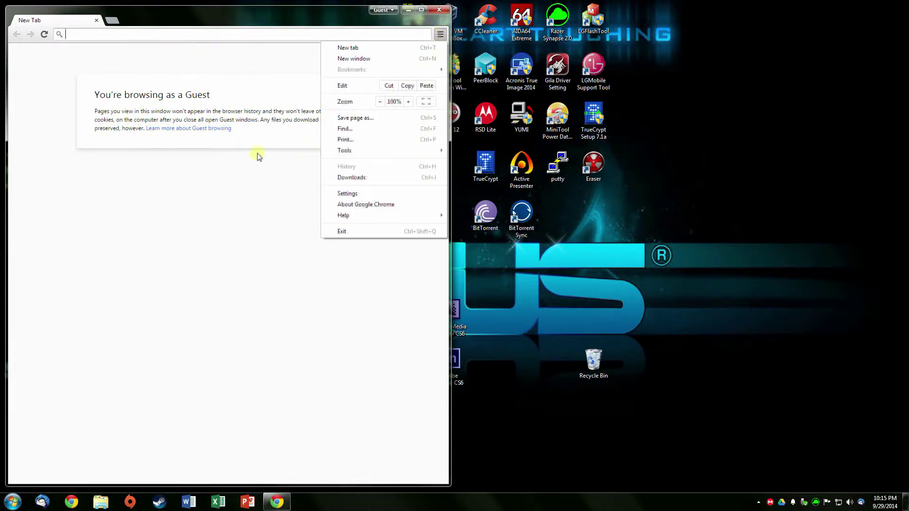
left_click(284, 92)
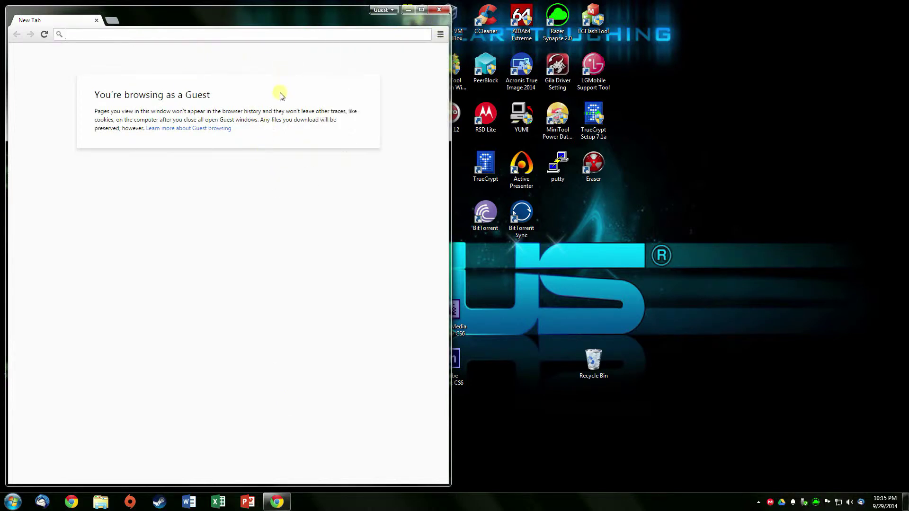
left_click(440, 35)
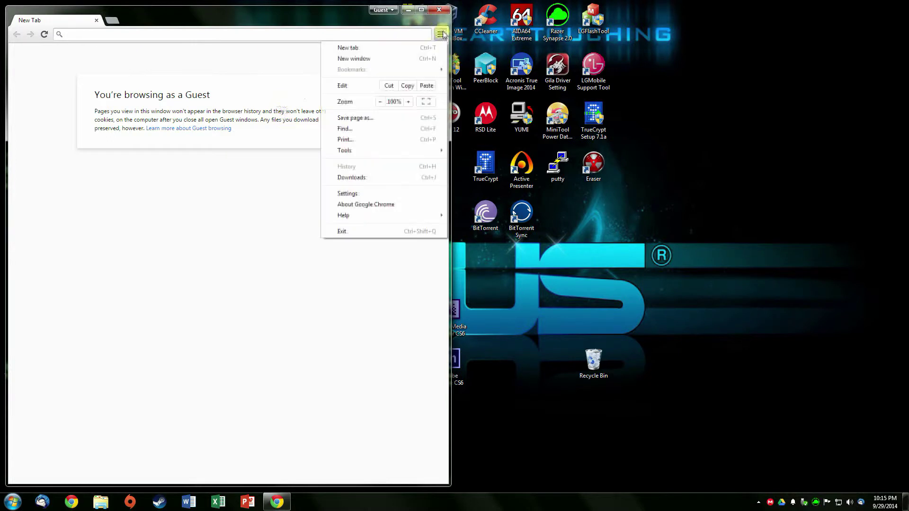
left_click(350, 151)
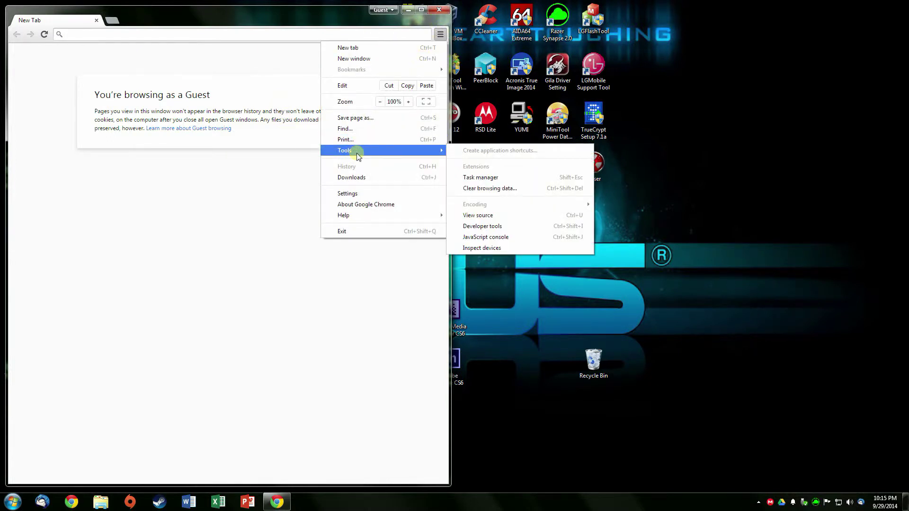
left_click(353, 178)
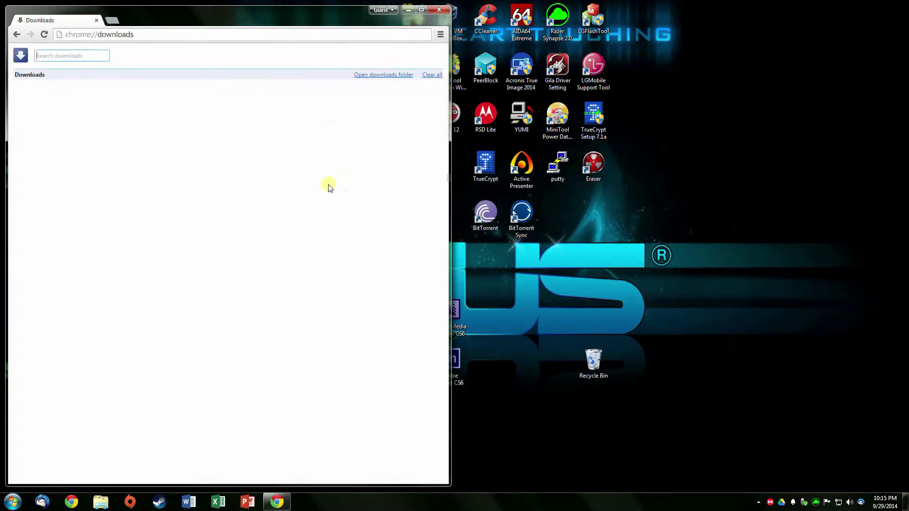
left_click(440, 34)
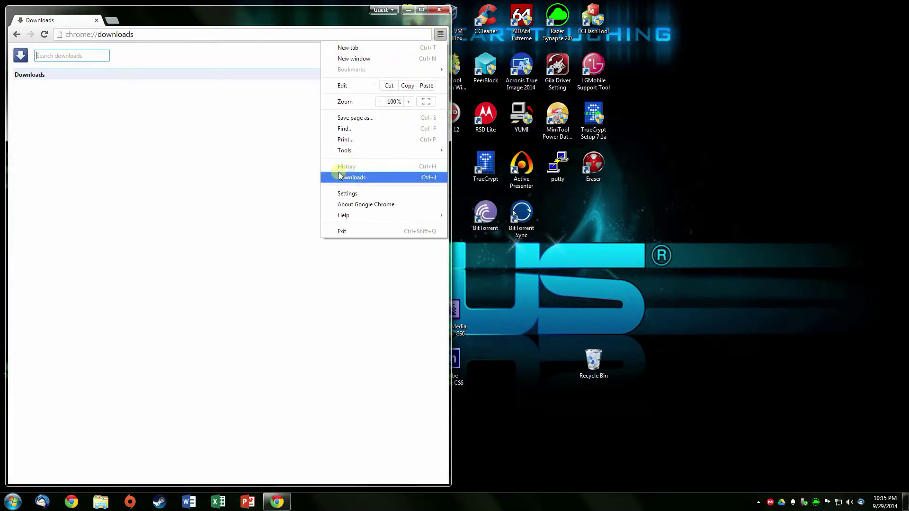
left_click(351, 177)
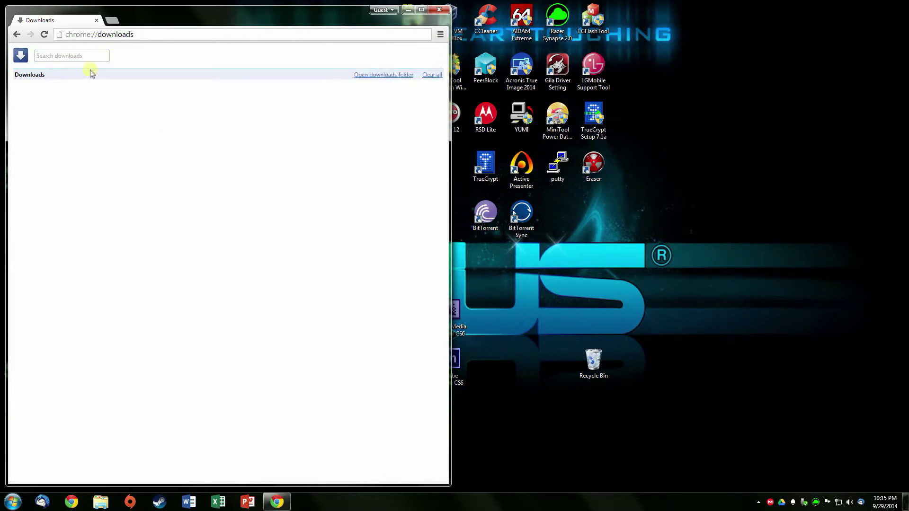
double_click(112, 35)
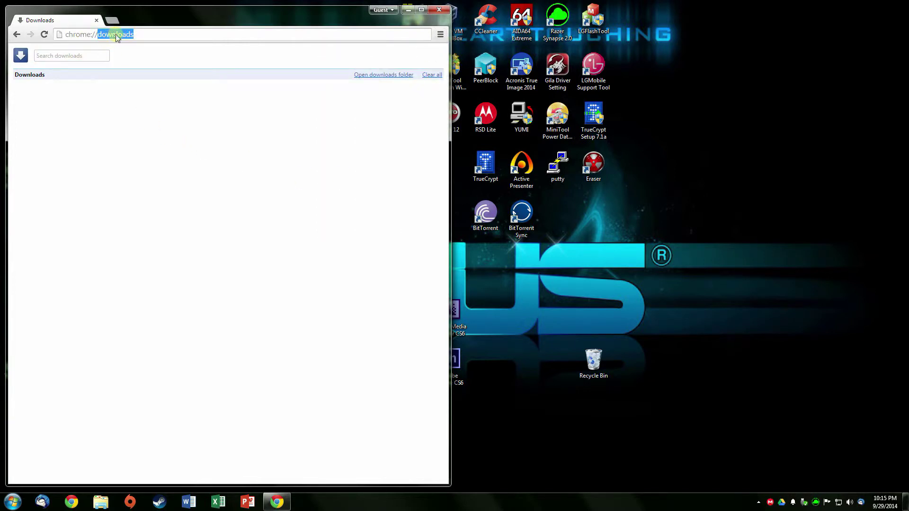
left_click(388, 14)
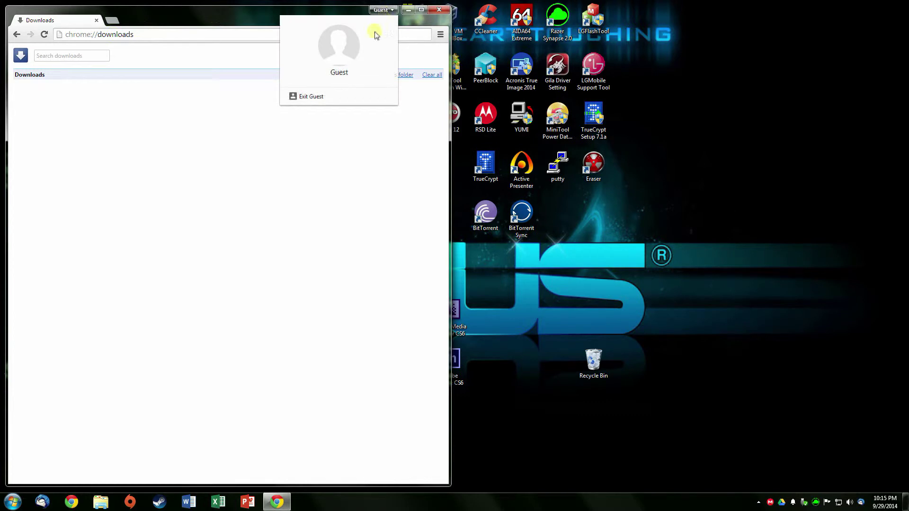
left_click(314, 97)
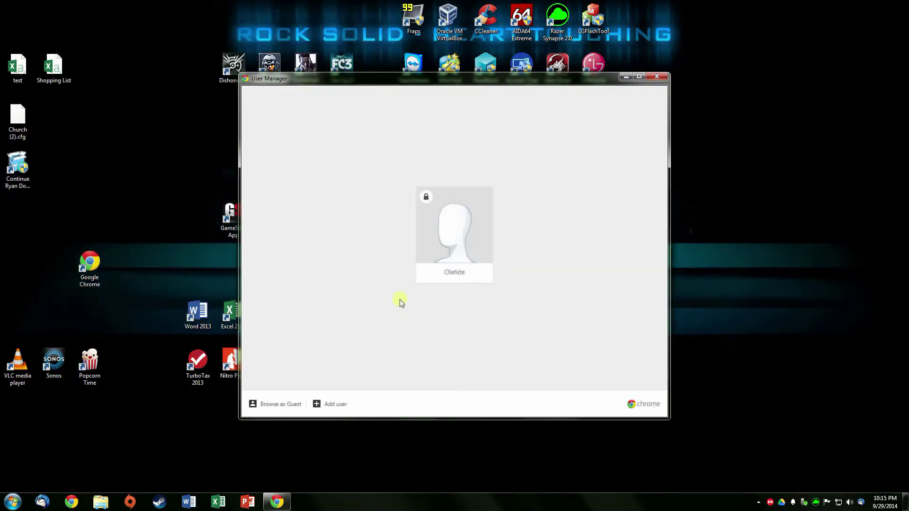
Step: Unlock the profile from its User Manager card using the account password
left_click(453, 256)
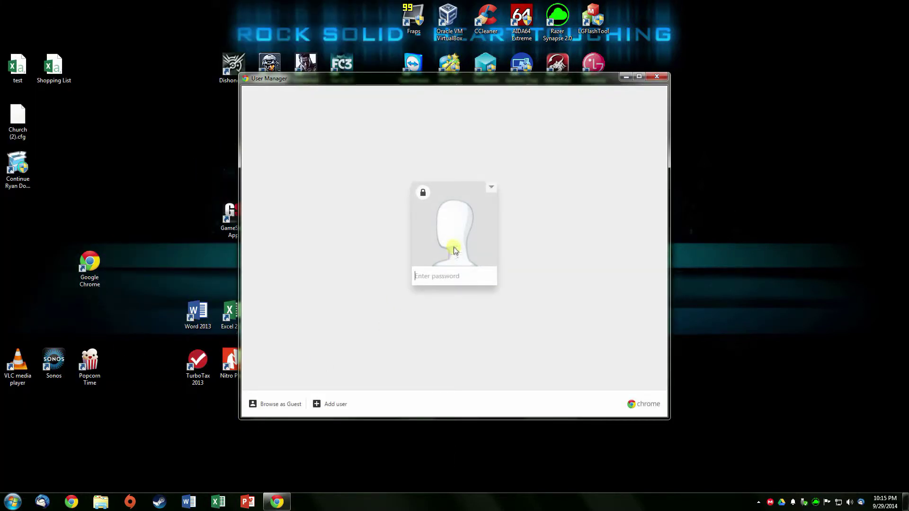
type("•••••••••••")
key("Return")
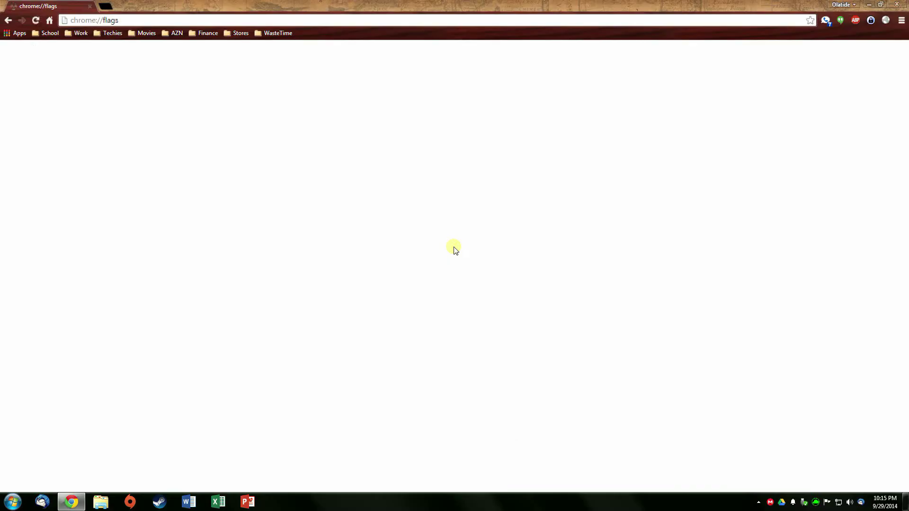